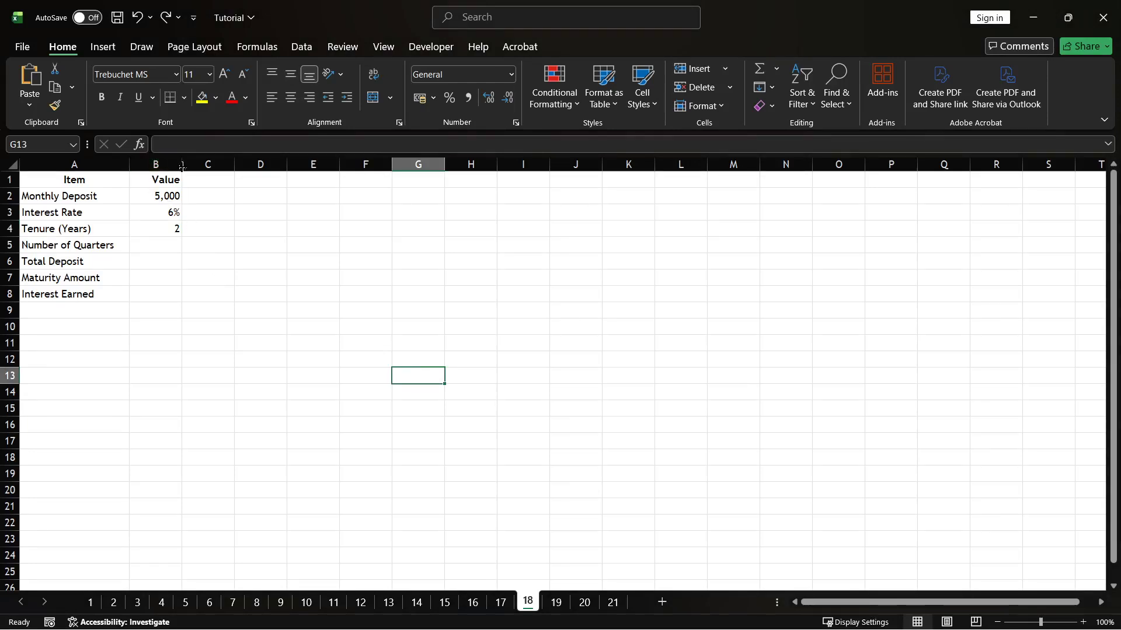
# Step: Widen column B of the deposit table
pyautogui.moveTo(182, 166); pyautogui.dragTo(203, 167)
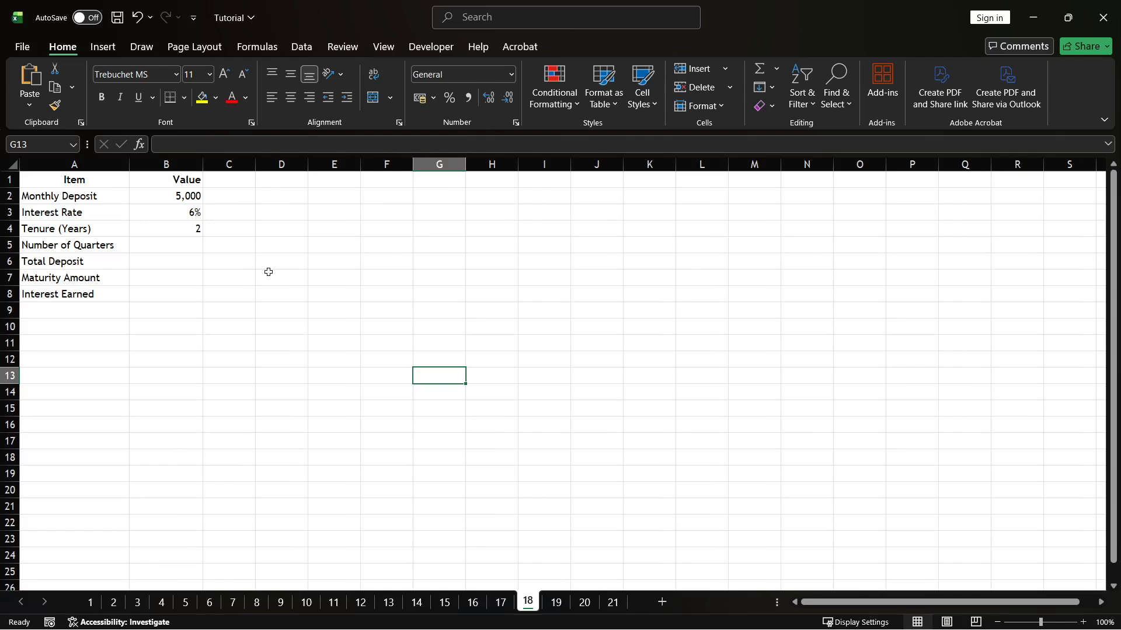
pyautogui.click(206, 259)
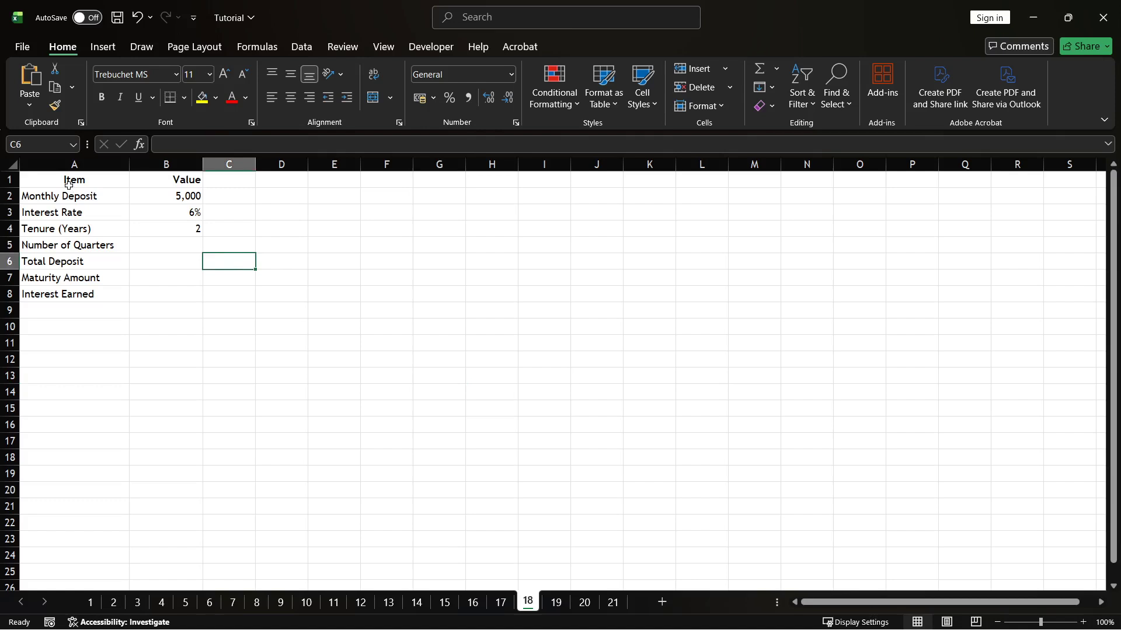
pyautogui.moveTo(68, 184); pyautogui.dragTo(183, 293)
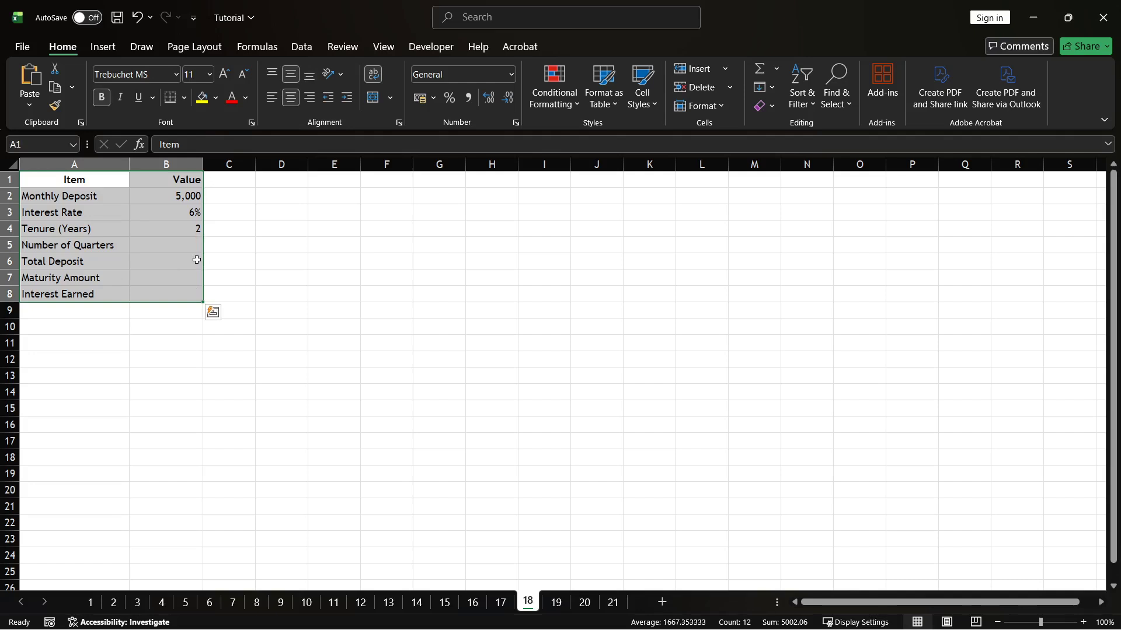
pyautogui.click(282, 259)
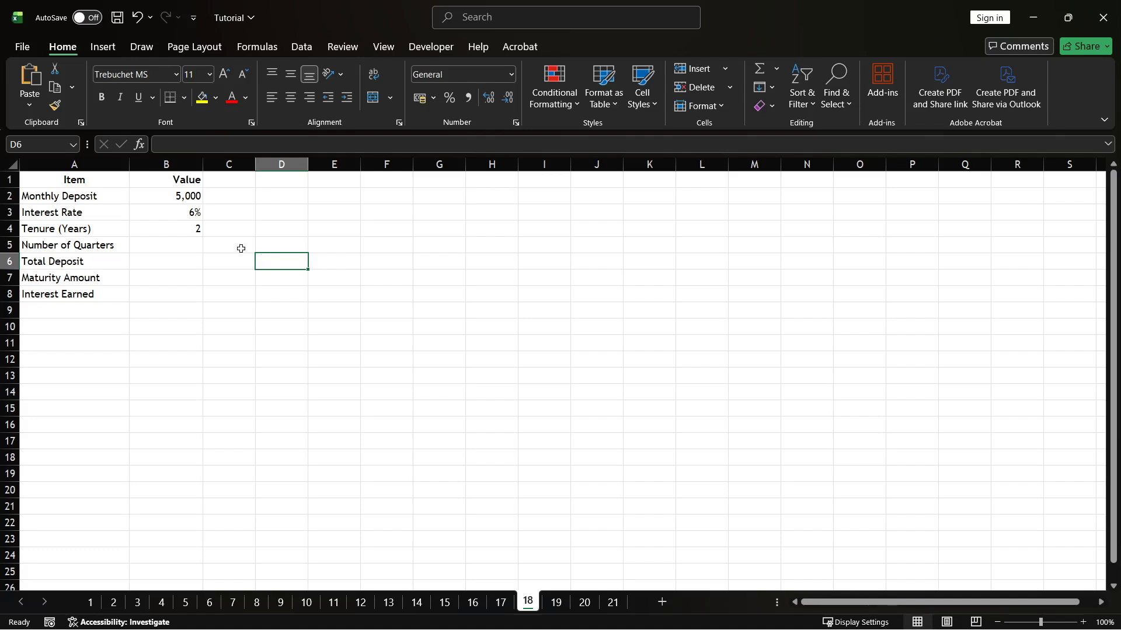
# Step: Enter the formula =B4*4 in the Number of Quarters value cell
pyautogui.doubleClick(179, 249)
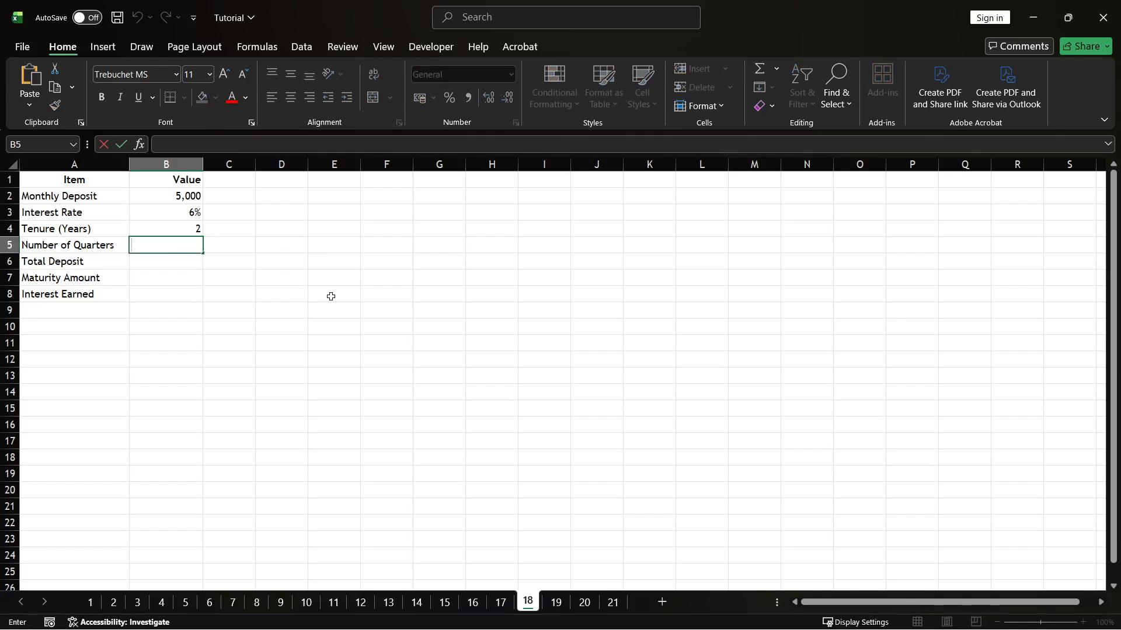
pyautogui.write('=B4*4')
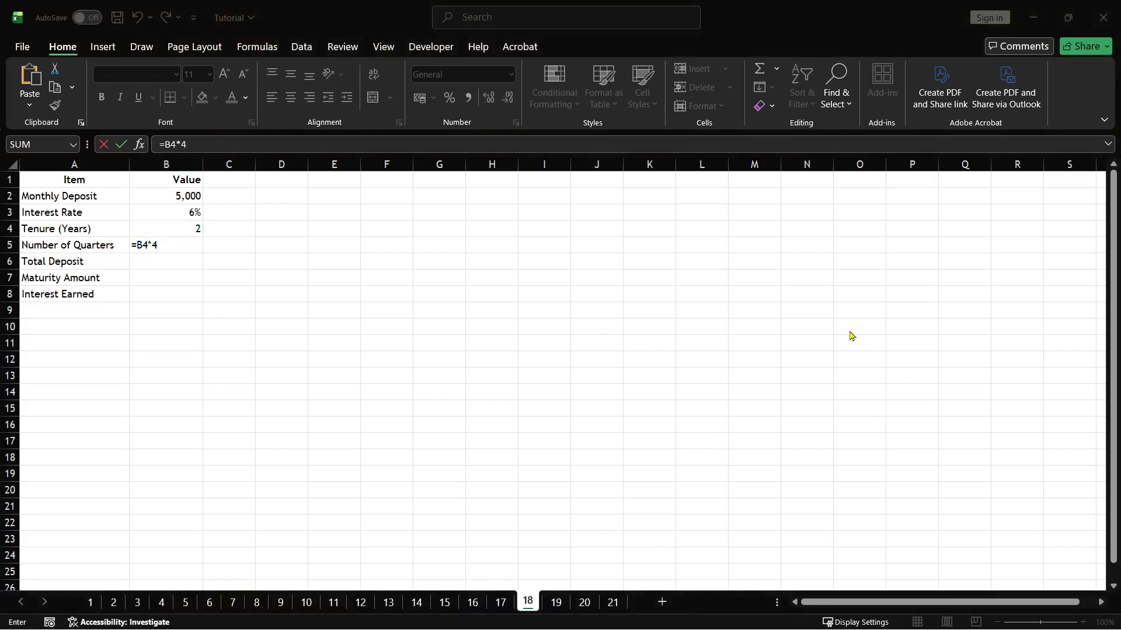
pyautogui.click(185, 243)
pyautogui.press('Return')
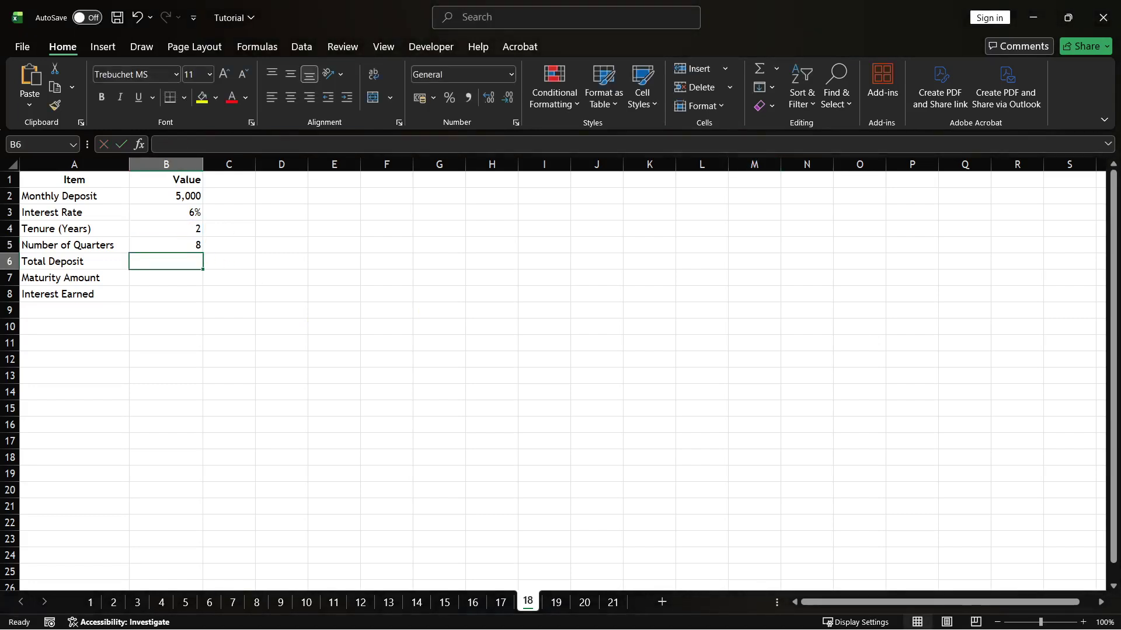
# Step: Inspect the formula in the Number of Quarters value cell
pyautogui.hotkey('alt', 'Tab')
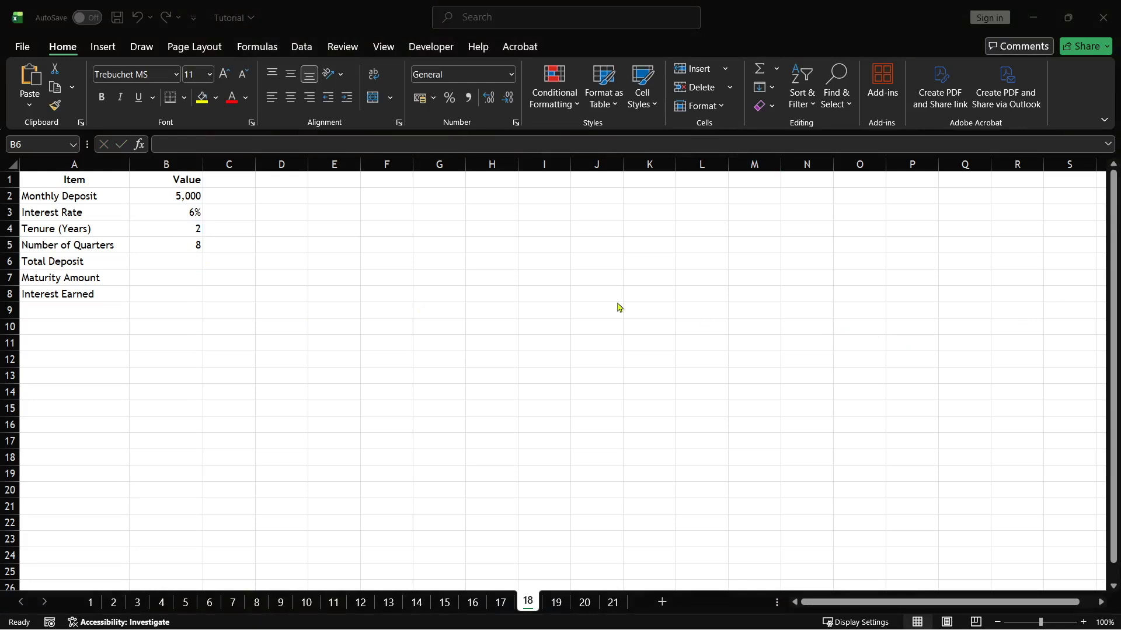
pyautogui.hotkey('alt', 'Tab')
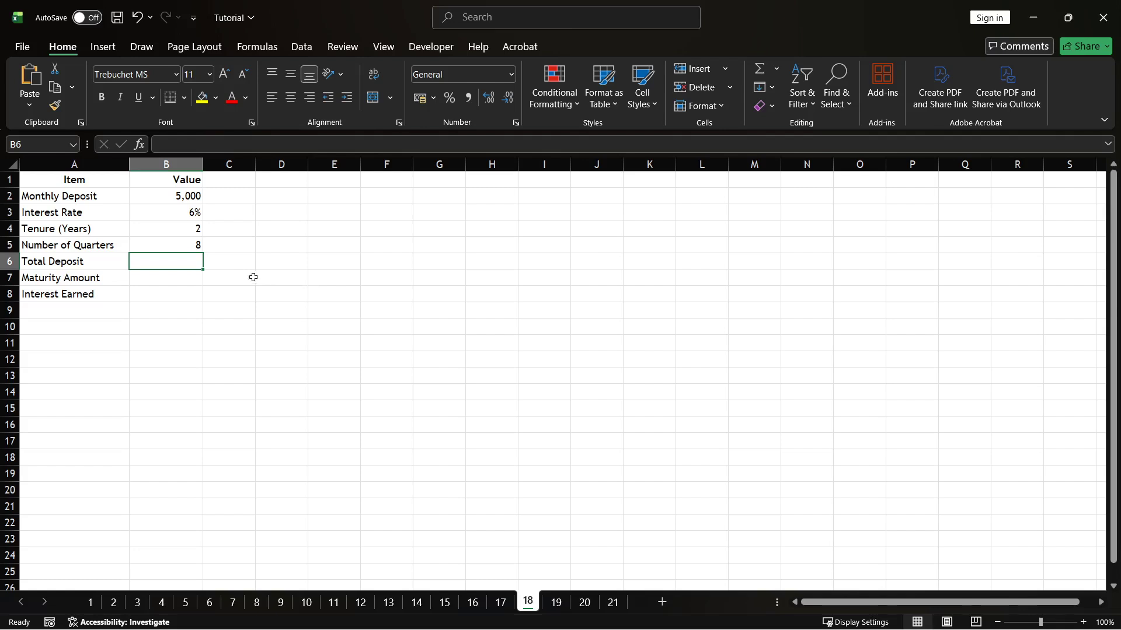
pyautogui.click(197, 245)
pyautogui.doubleClick(196, 245)
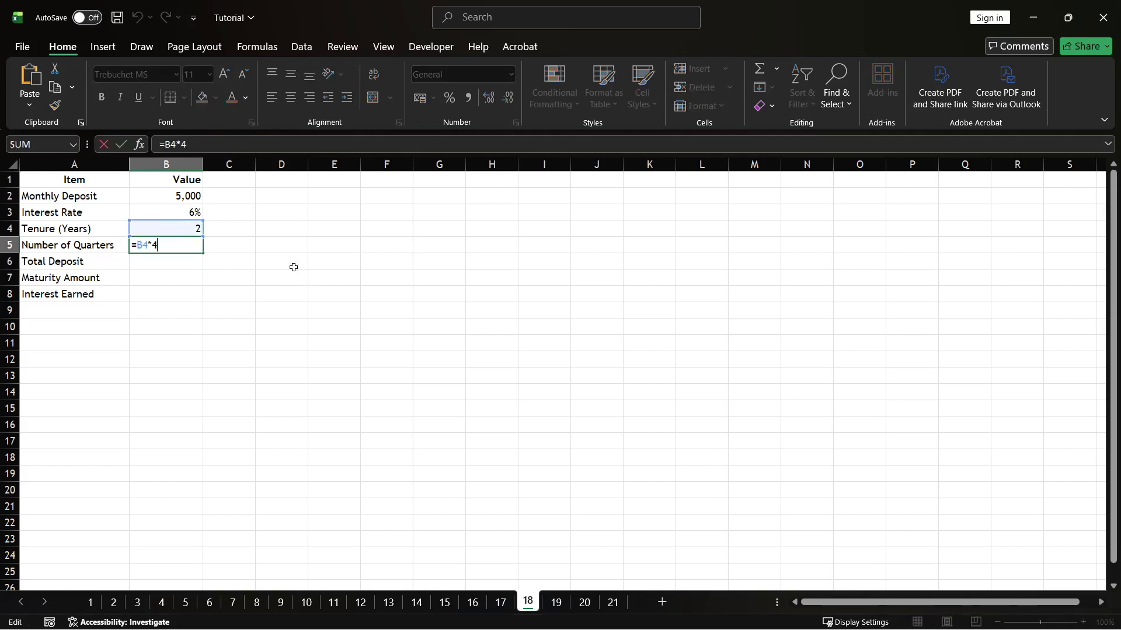
pyautogui.click(352, 290)
# Step: Enter the formula =B2*B4*12 in the Total Deposit value cell
pyautogui.click(187, 258)
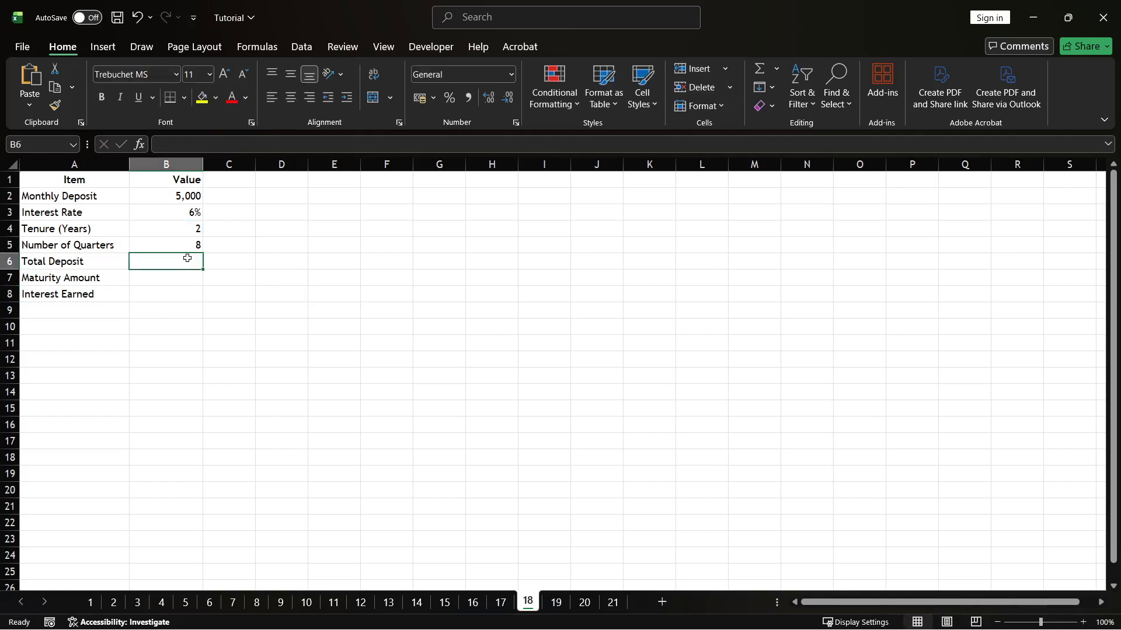
pyautogui.doubleClick(187, 258)
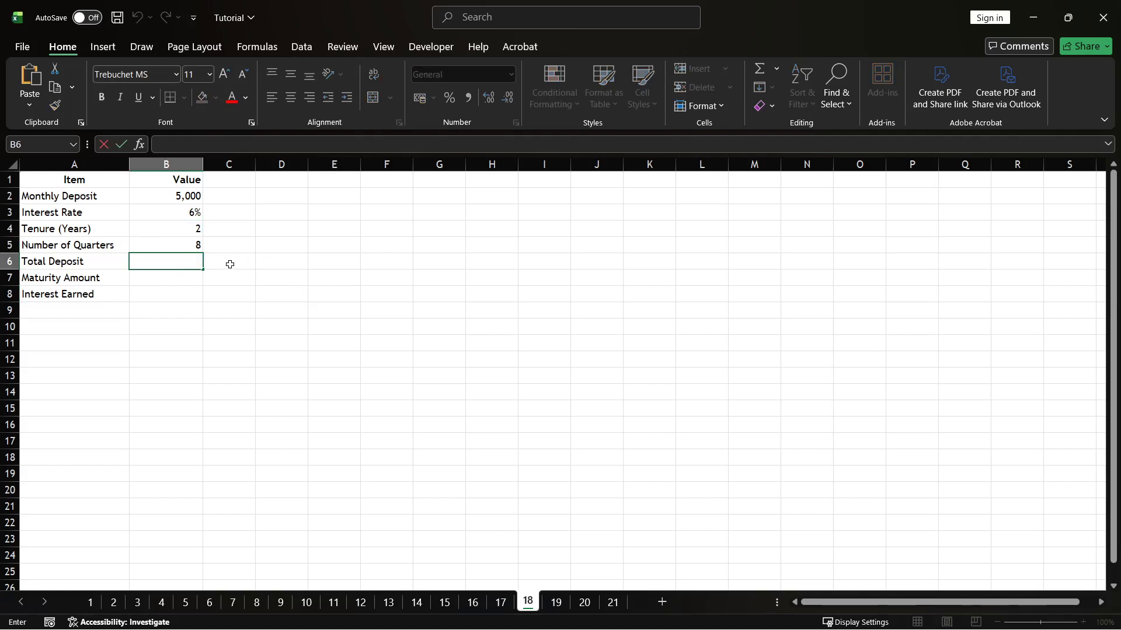
pyautogui.write('=B2*B4*12')
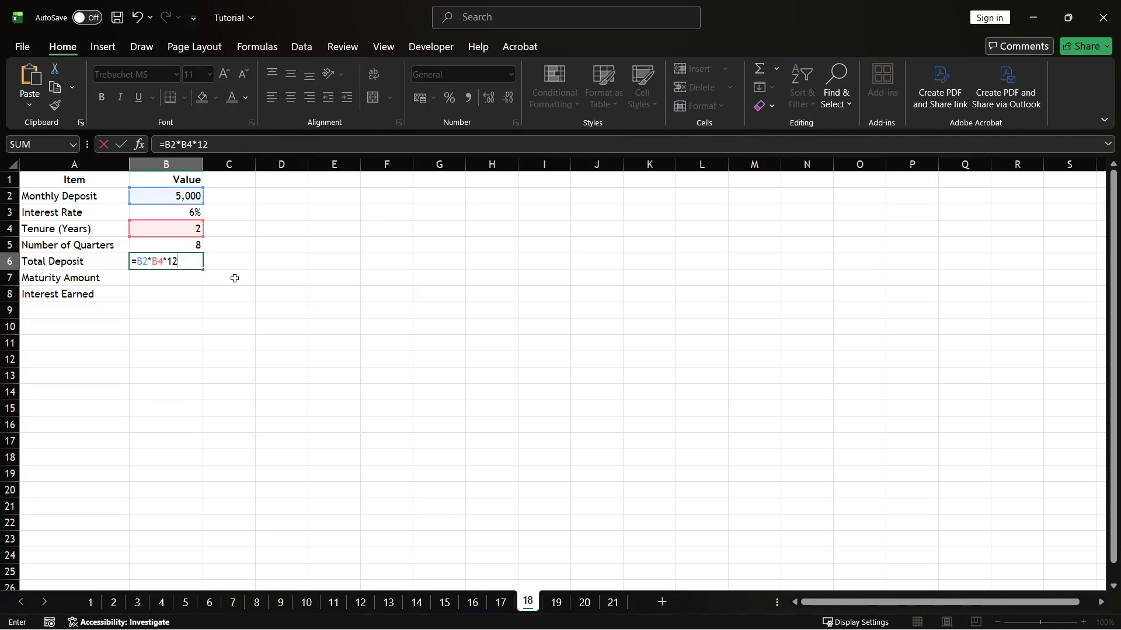
pyautogui.press('Return')
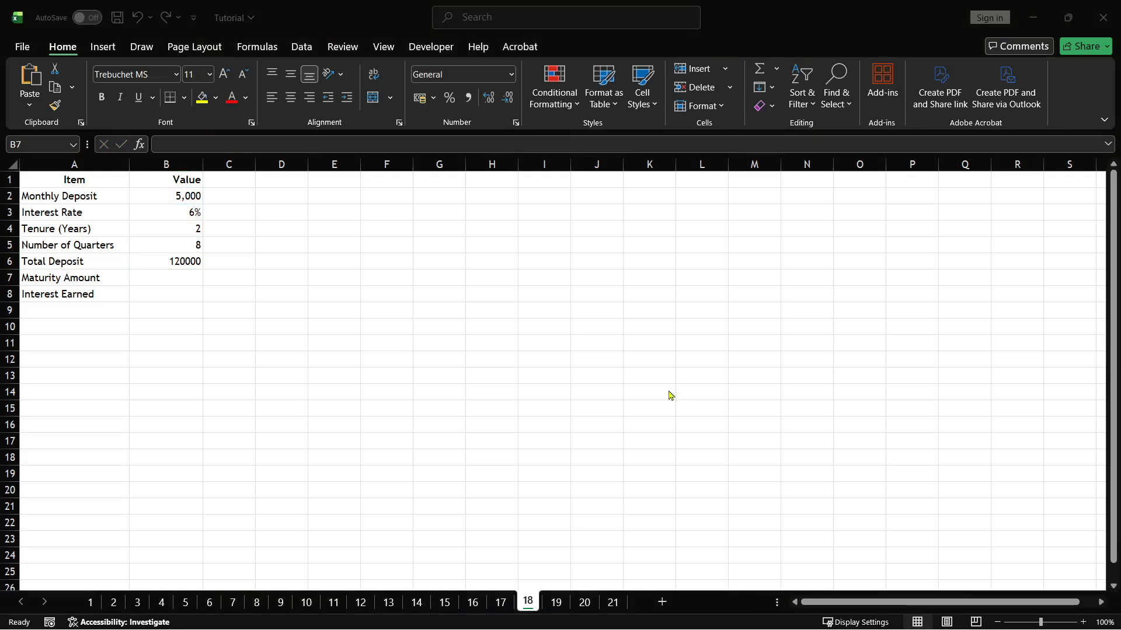
# Step: Paste the formula =B2*((1+B3/400)^B5-1)/(1-(1+B3/400)^(-1/3)) into the Maturity Amount value cell
pyautogui.click(586, 391)
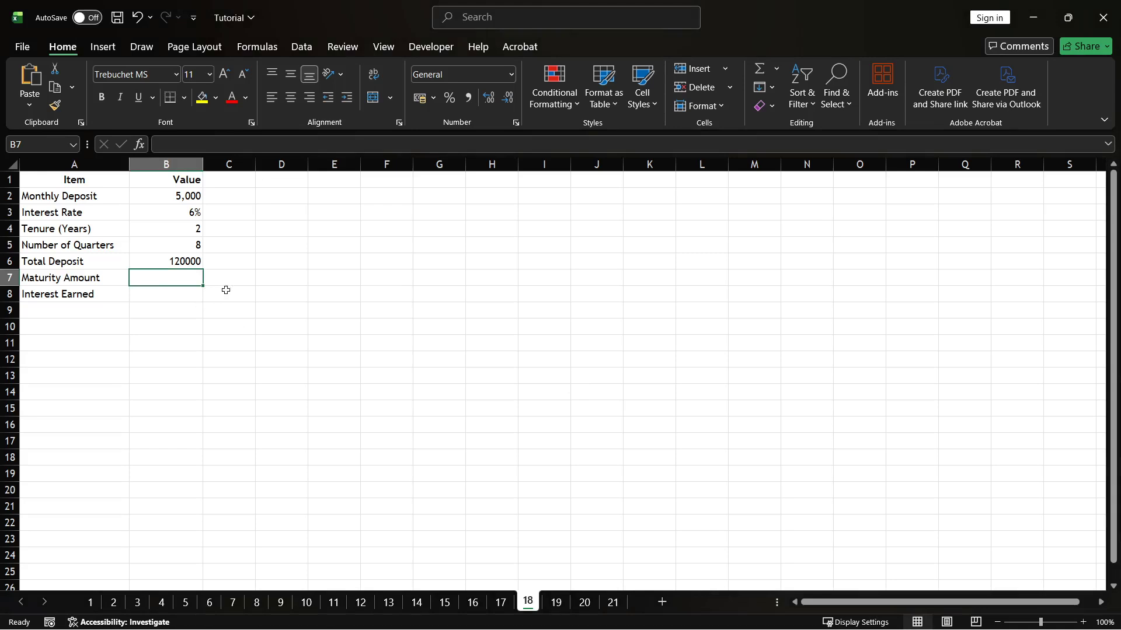
pyautogui.doubleClick(179, 281)
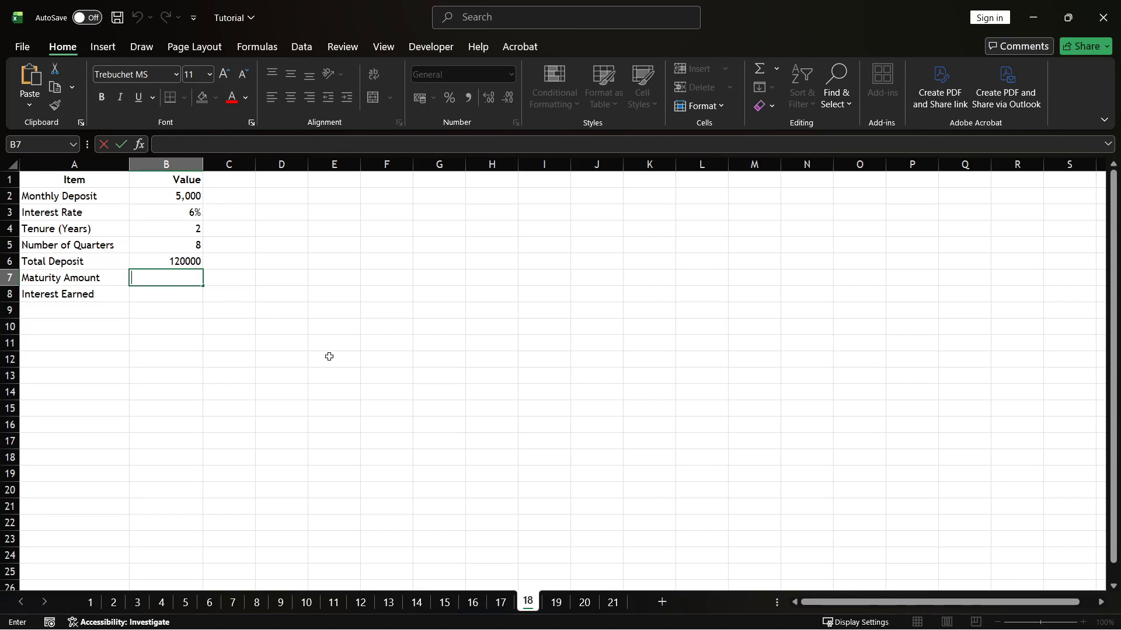
pyautogui.write('=B2*((1+B3/400)^B5-1)/(1-(1+B3/400)^(-1/3))')
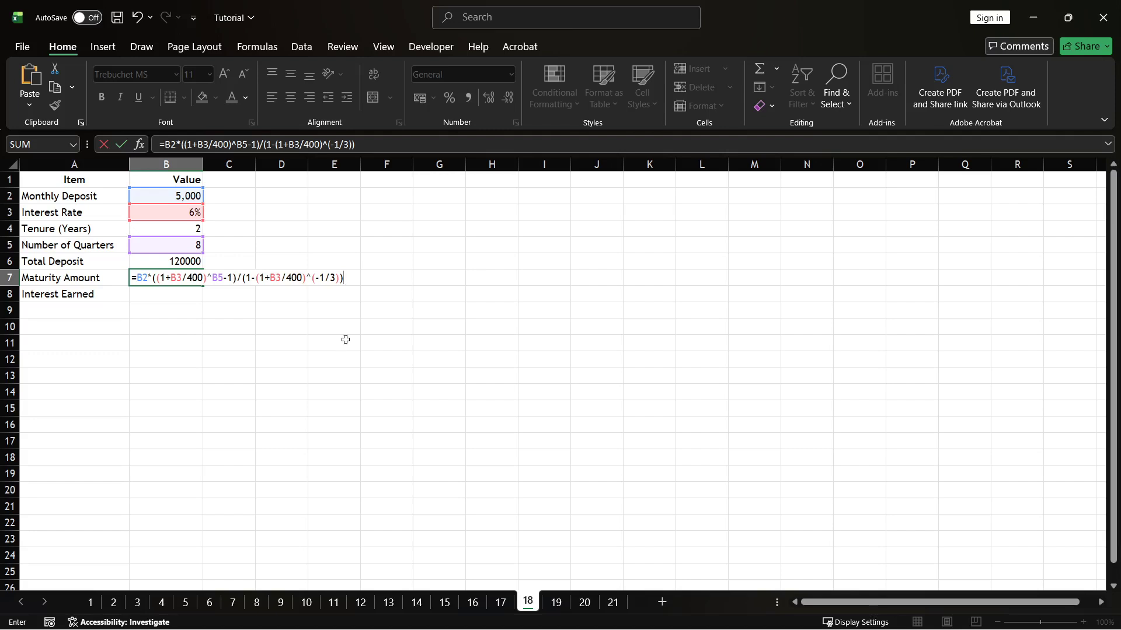
pyautogui.click(337, 282)
pyautogui.press('Return')
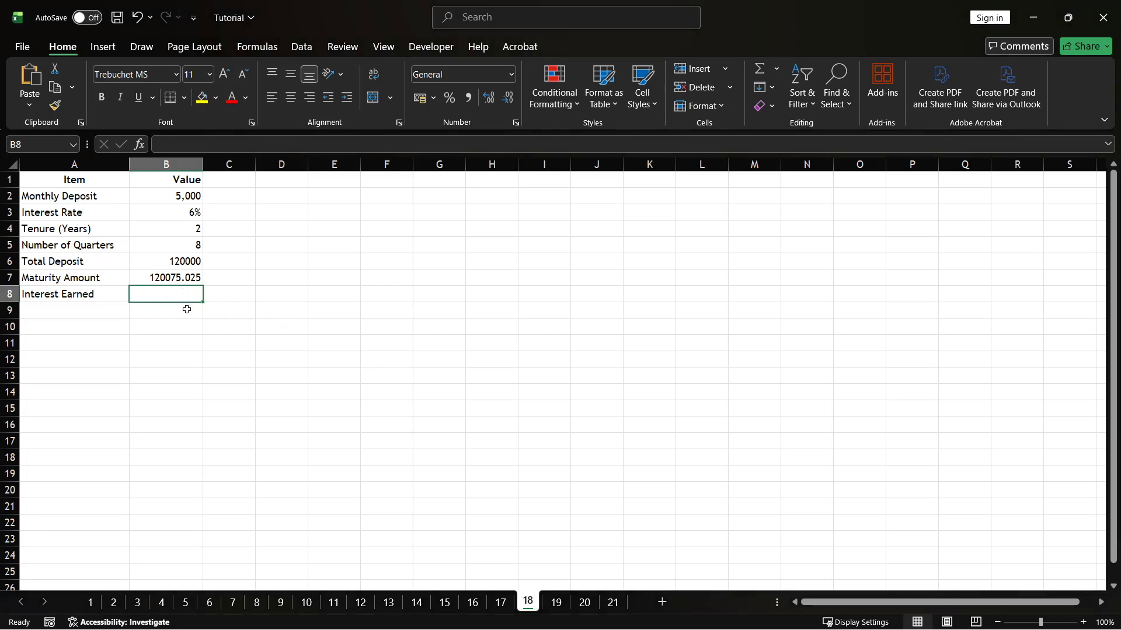
# Step: Enter the formula =B7-B6 in the Interest Earned value cell
pyautogui.click(77, 296)
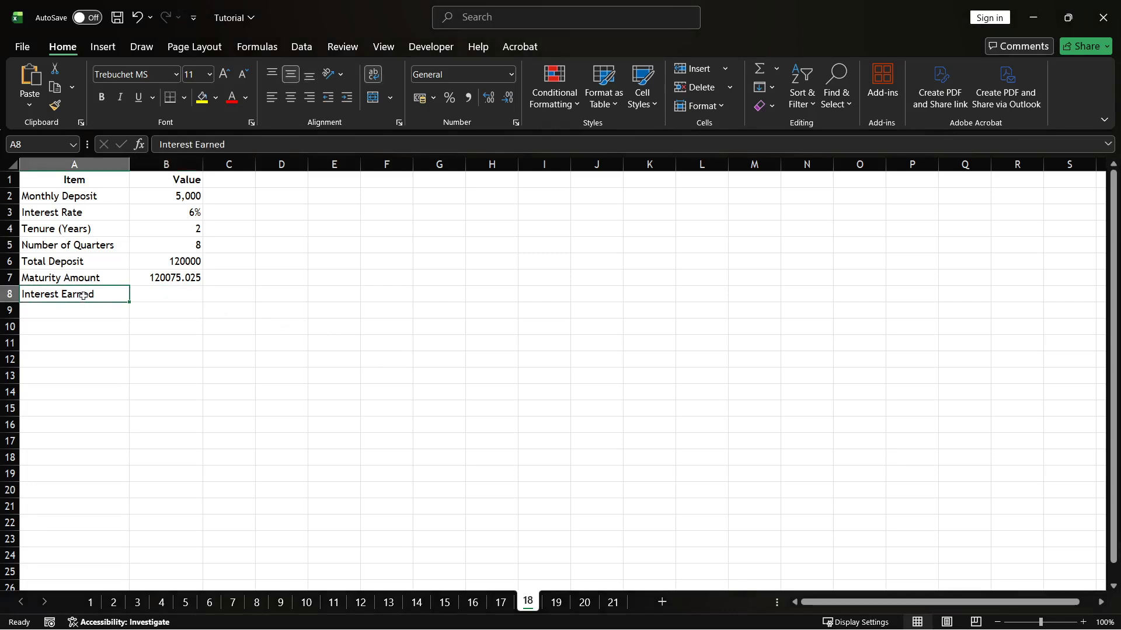
pyautogui.click(172, 296)
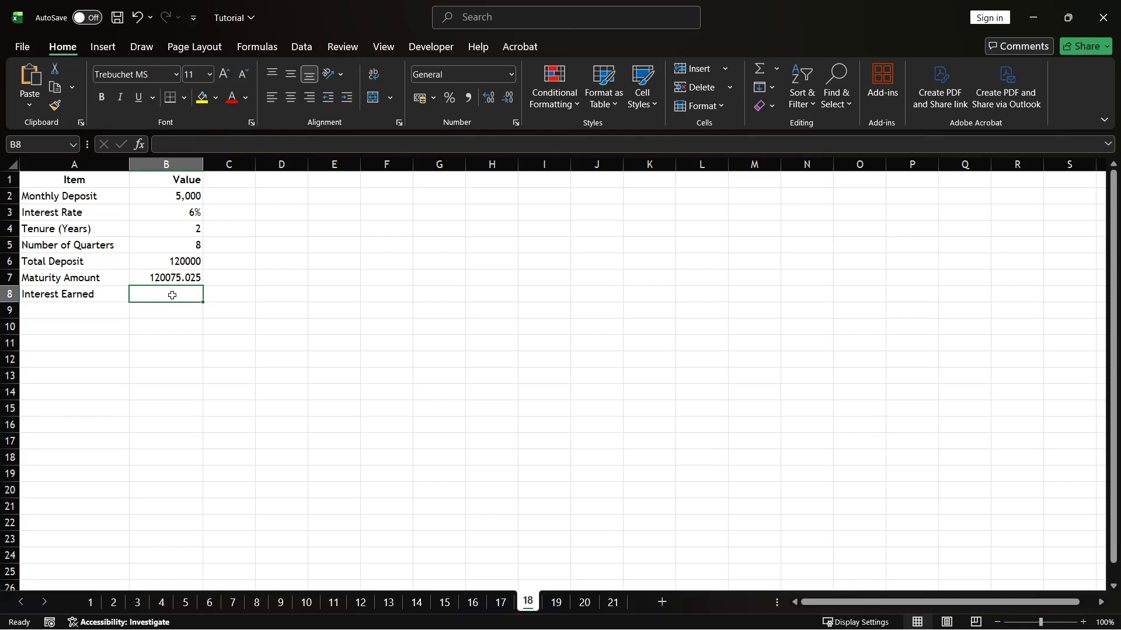
pyautogui.doubleClick(173, 295)
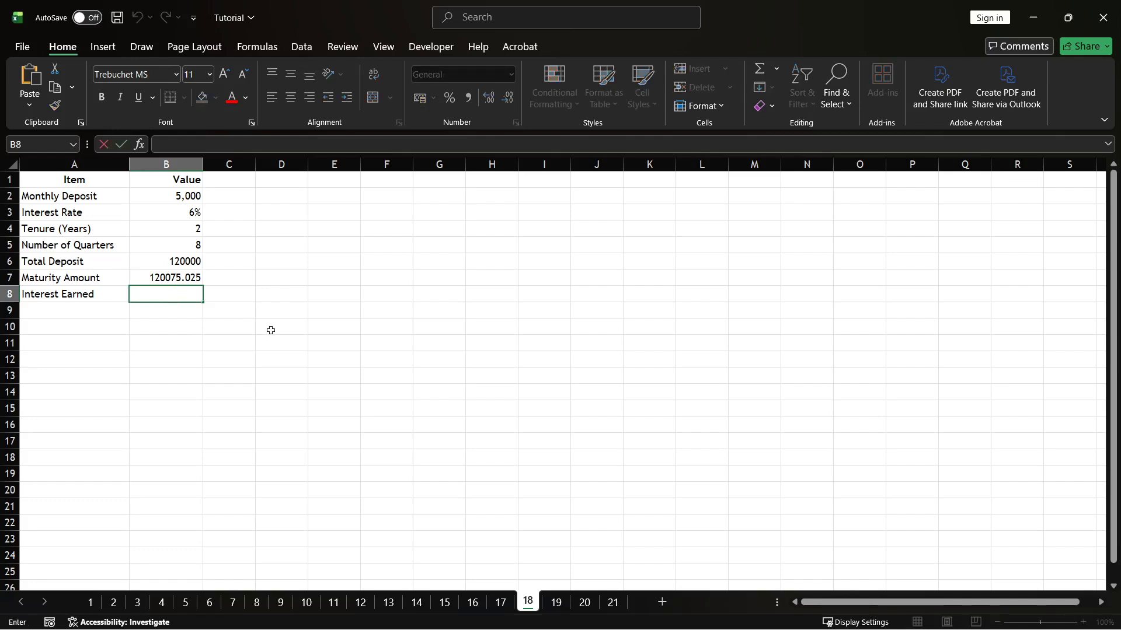
pyautogui.write('=B7-B6')
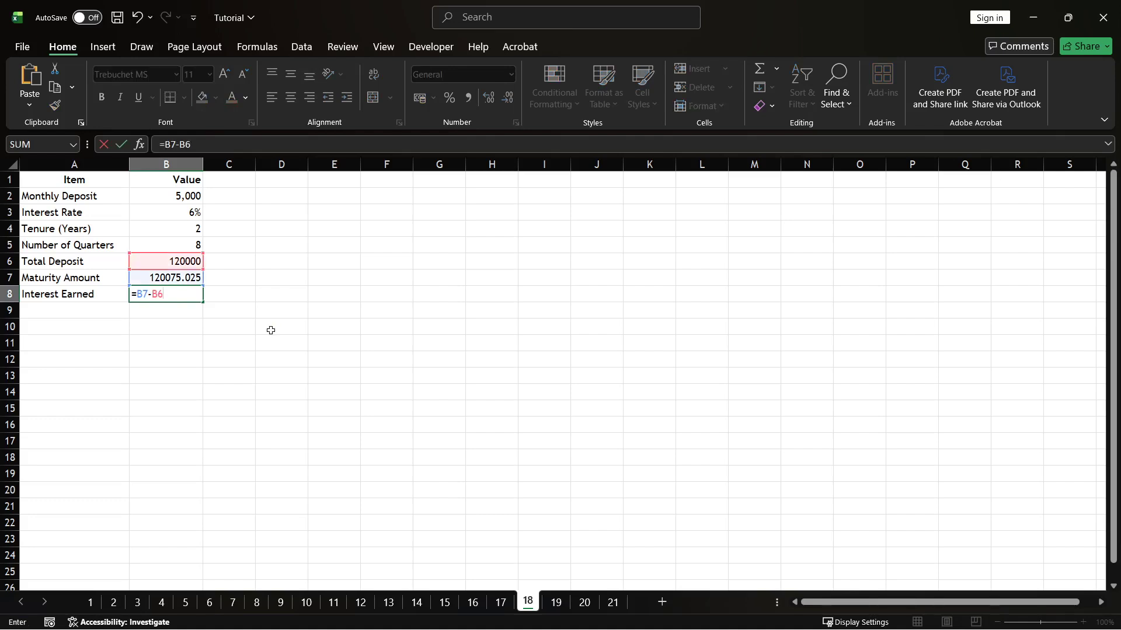
pyautogui.press('Return')
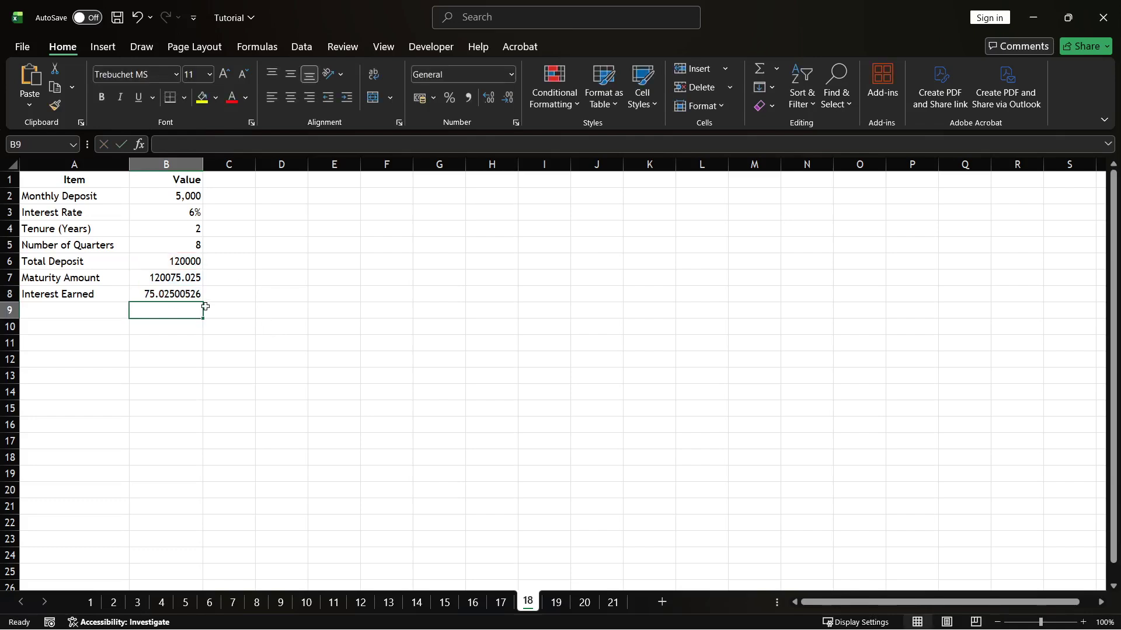
# Step: Review the Interest Earned formula and its label
pyautogui.click(167, 293)
pyautogui.click(67, 293)
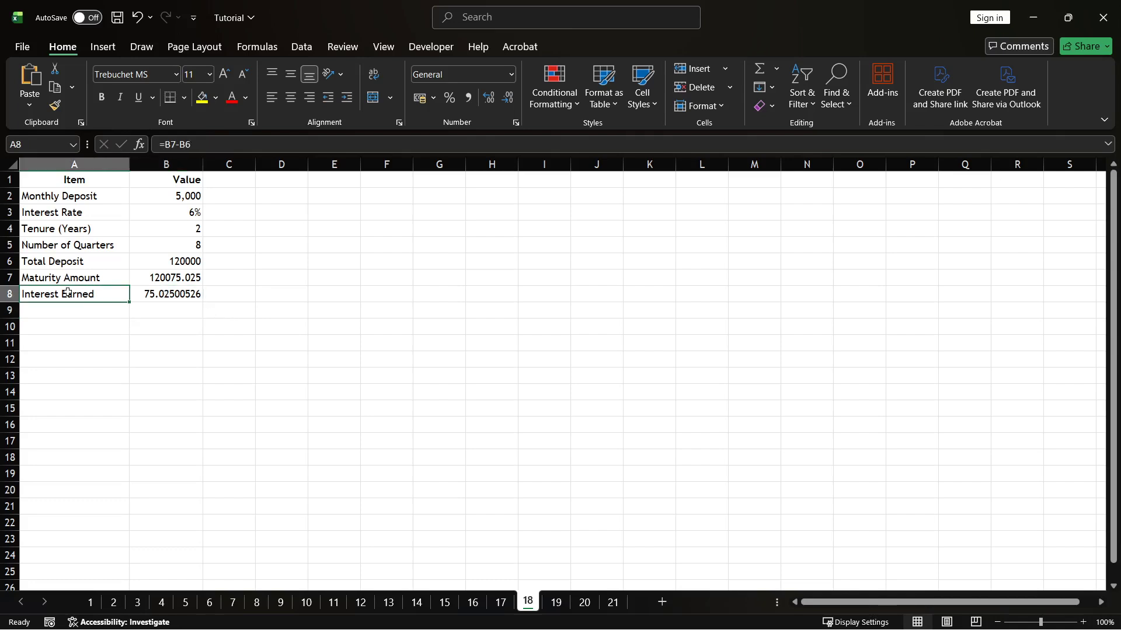
pyautogui.click(158, 294)
pyautogui.click(207, 339)
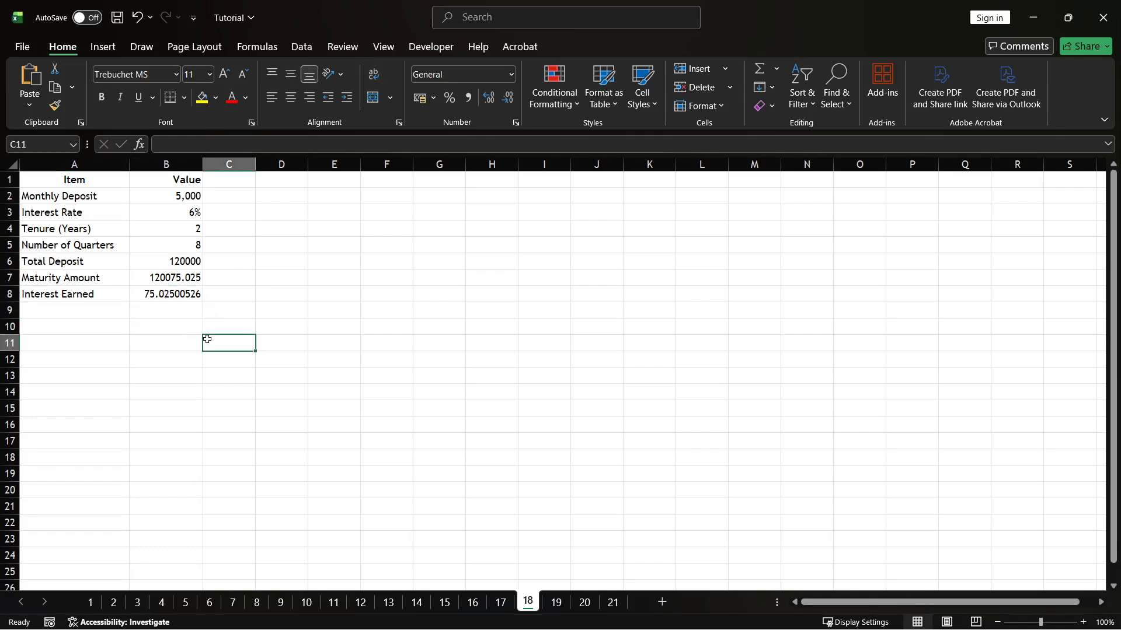